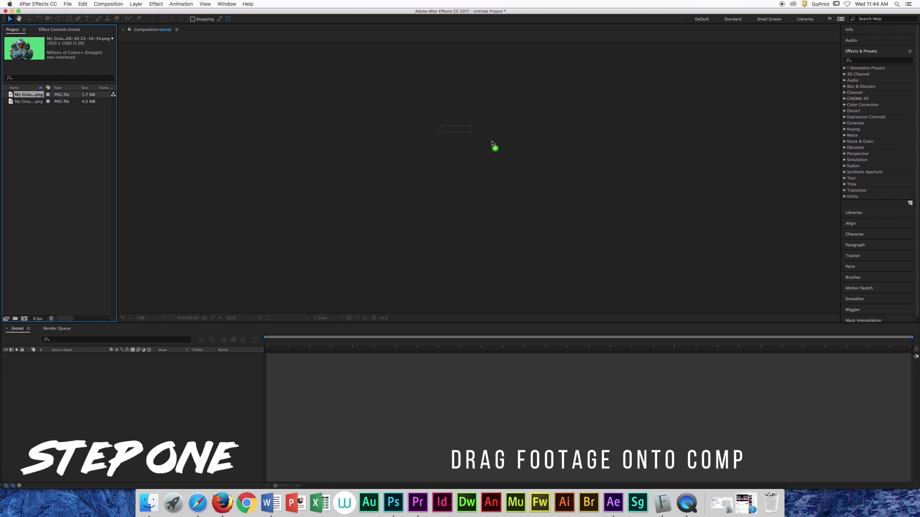
# Step: Create a composition from the soldier PNG and apply Keylight to it
pyautogui.moveTo(493, 142); pyautogui.dragTo(568, 203)
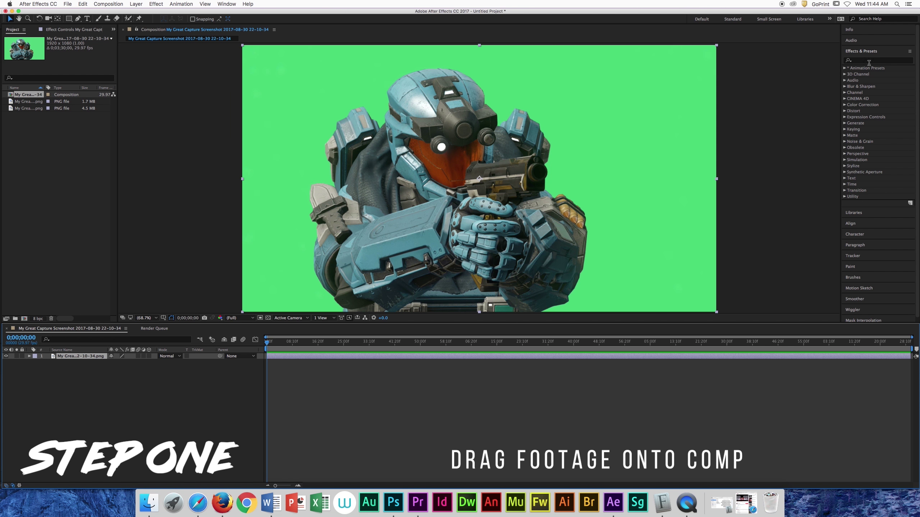
pyautogui.click(869, 60)
pyautogui.write('keylight')
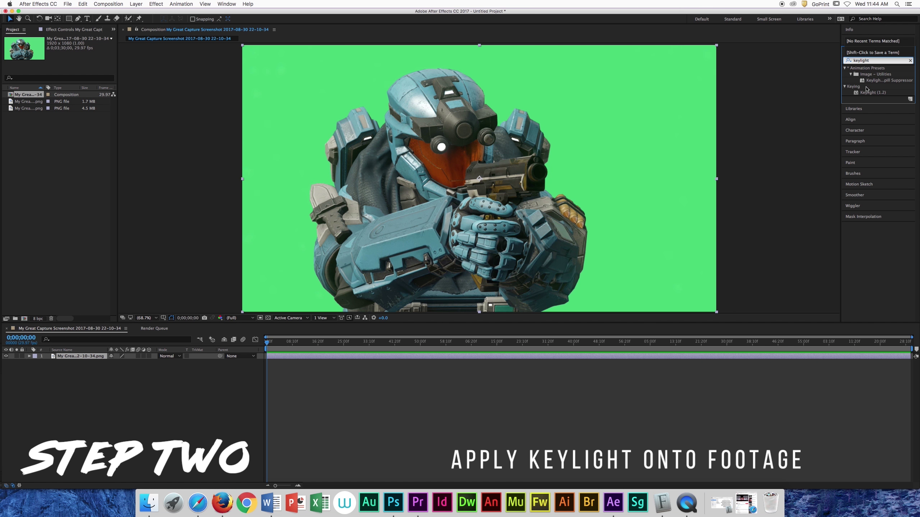
pyautogui.moveTo(869, 92); pyautogui.dragTo(599, 170)
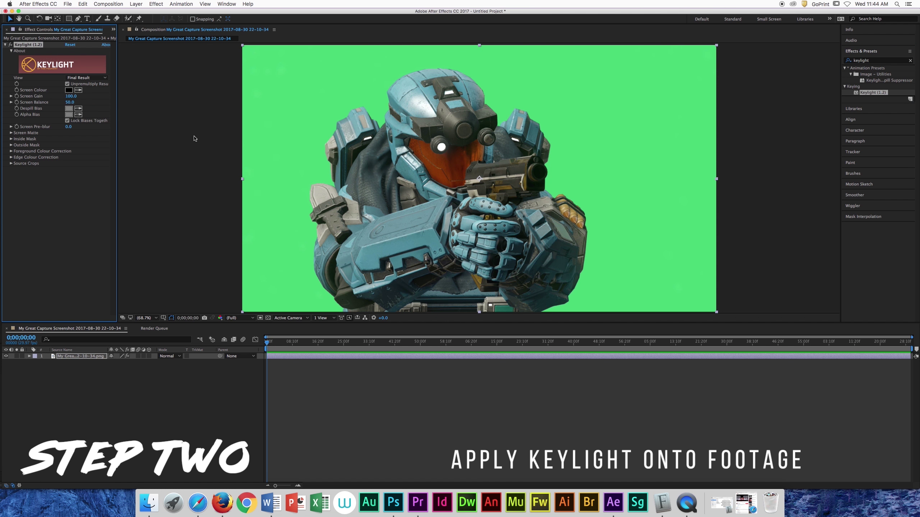
# Step: Sample the green backdrop as Screen Colour, set Screen Matte Clip White to 60, and return to Final Result
pyautogui.click(78, 89)
pyautogui.click(284, 82)
pyautogui.click(82, 77)
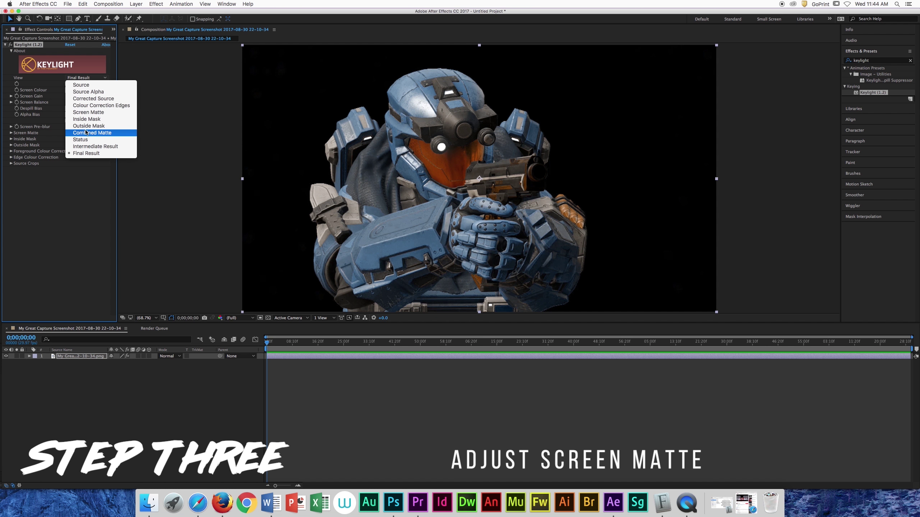
pyautogui.click(89, 111)
pyautogui.click(11, 133)
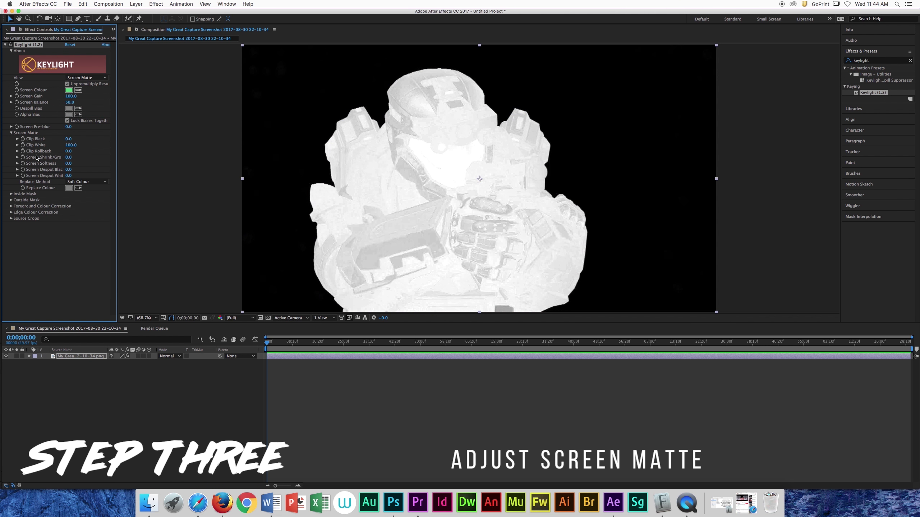
pyautogui.click(70, 145)
pyautogui.write('60')
pyautogui.press('Return')
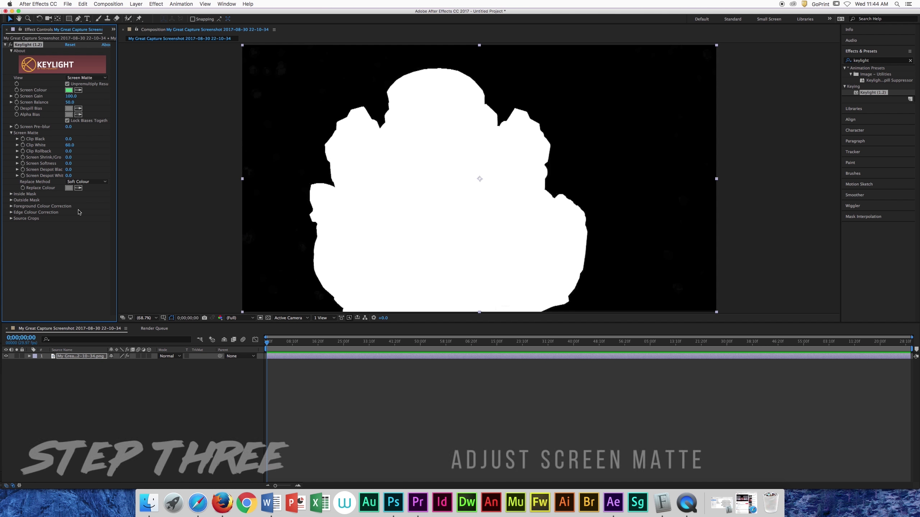
pyautogui.click(86, 77)
pyautogui.click(94, 153)
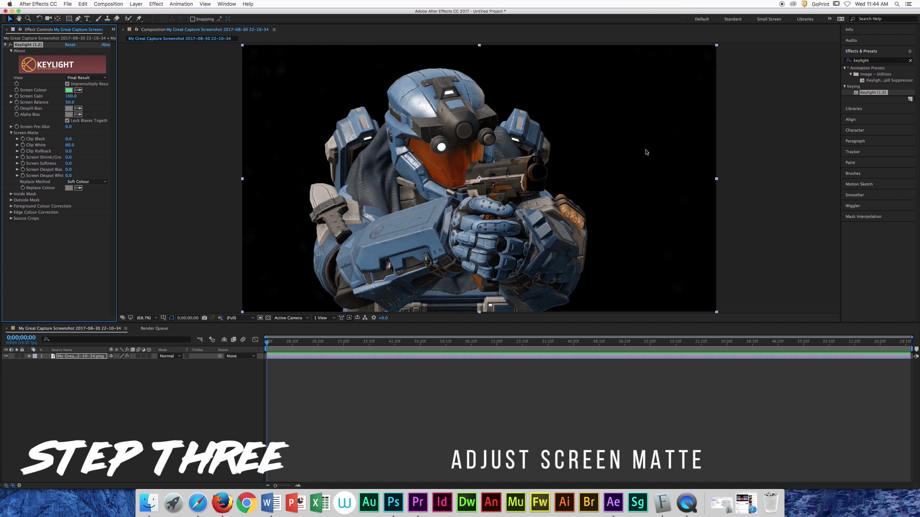
# Step: Apply Matte Choker to the soldier layer
pyautogui.click(910, 61)
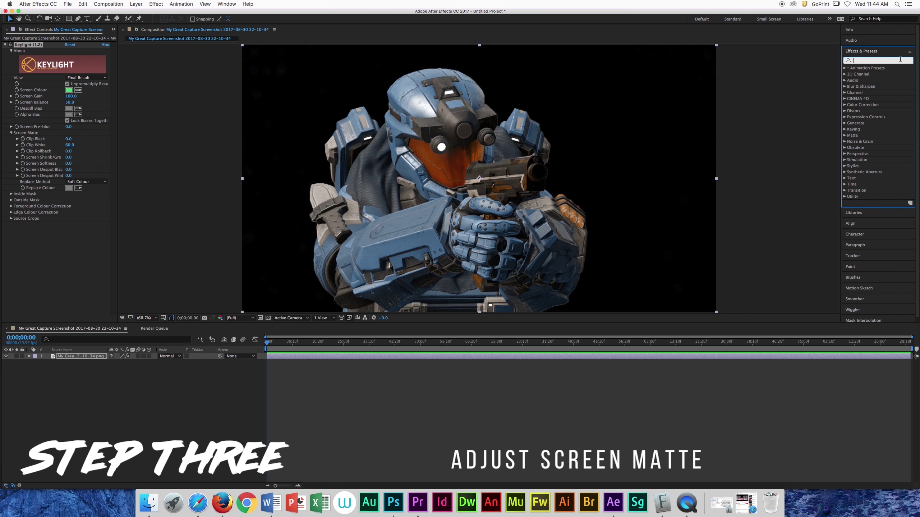
pyautogui.write('matte')
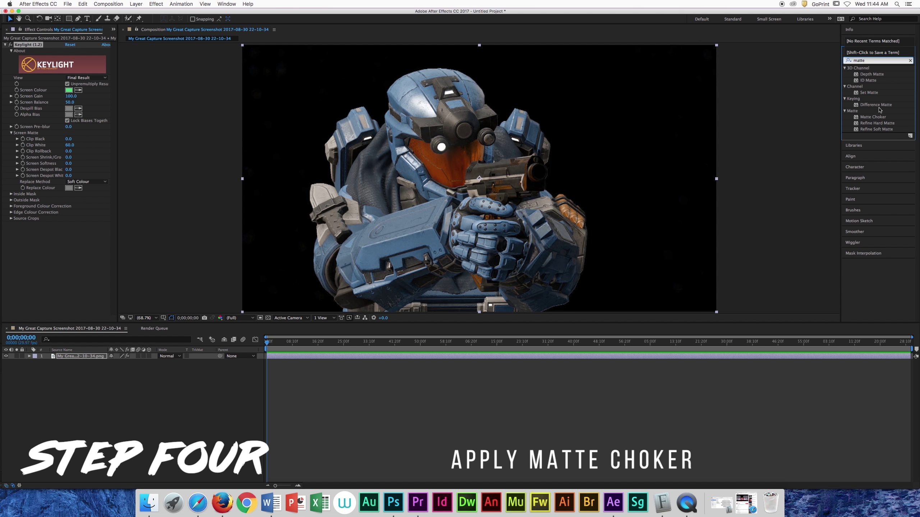
pyautogui.moveTo(873, 116); pyautogui.dragTo(501, 163)
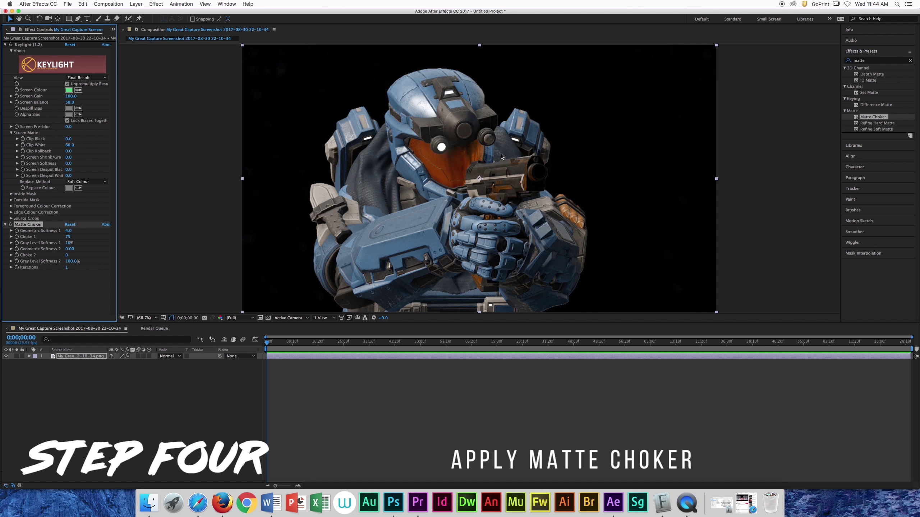
# Step: Place the forest background image beneath the soldier layer
pyautogui.click(911, 61)
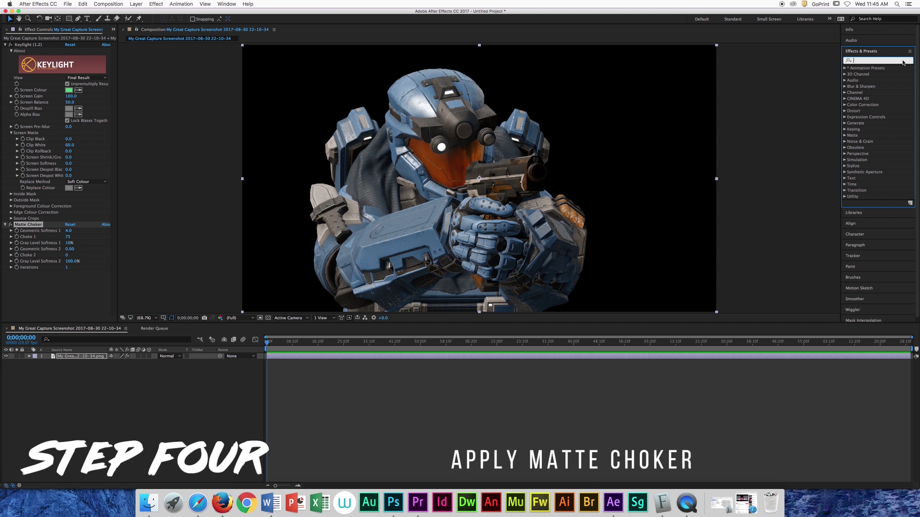
pyautogui.write('cc toner')
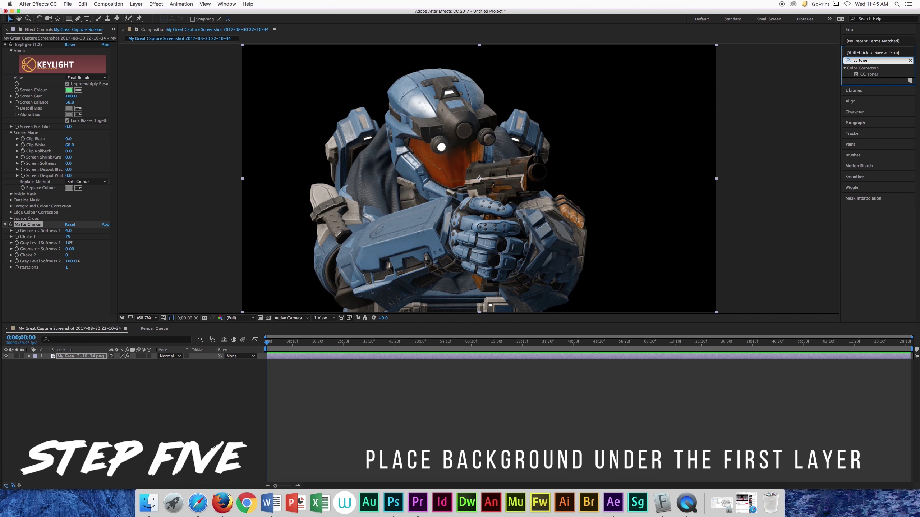
pyautogui.click(114, 29)
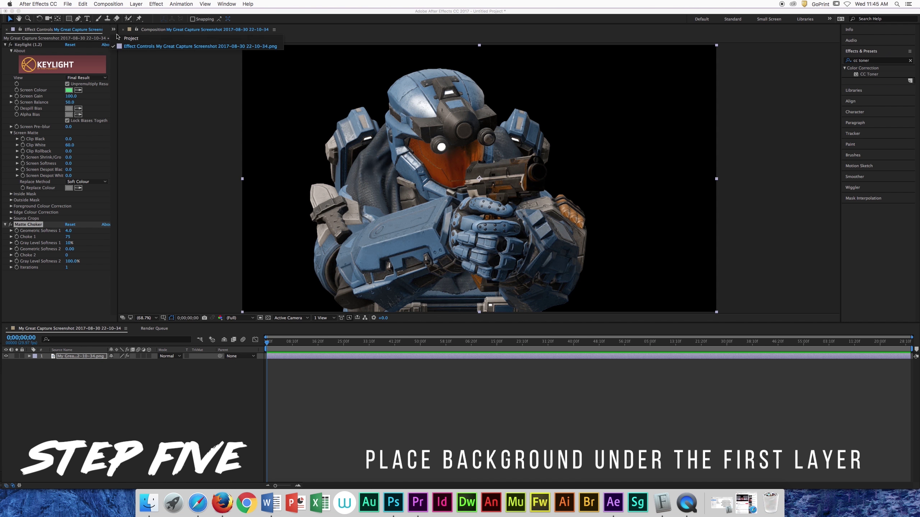
pyautogui.click(118, 35)
pyautogui.click(31, 108)
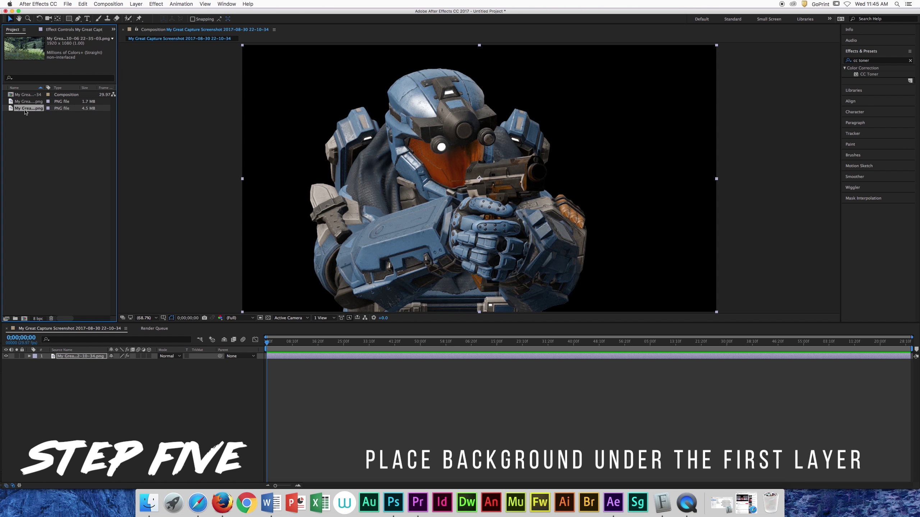
pyautogui.moveTo(25, 112); pyautogui.dragTo(109, 380)
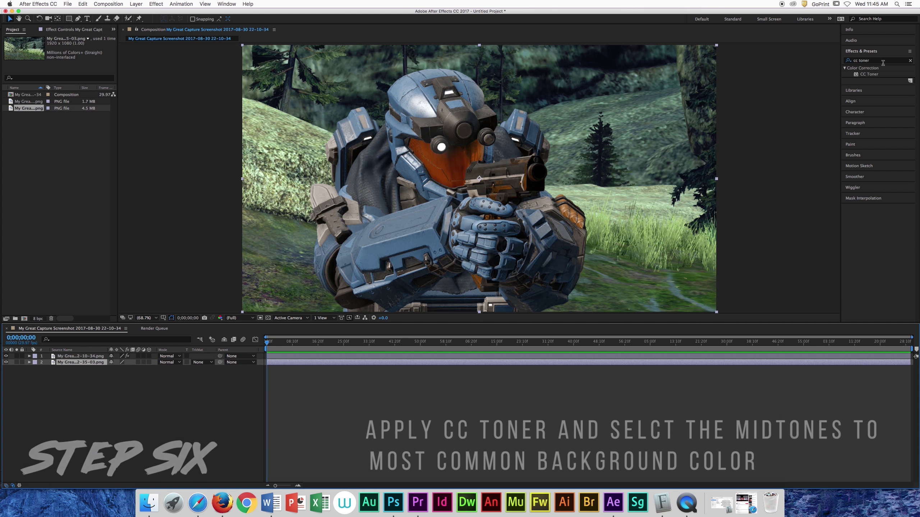
# Step: Apply CC Toner with midtones sampled from the background's green, blended 70% with original
pyautogui.moveTo(869, 73); pyautogui.dragTo(84, 355)
pyautogui.click(78, 243)
pyautogui.click(294, 170)
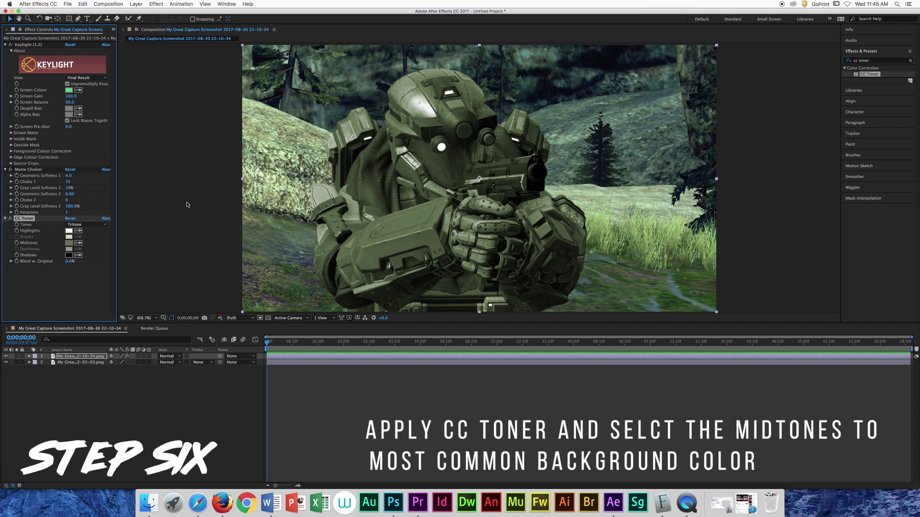
pyautogui.click(77, 261)
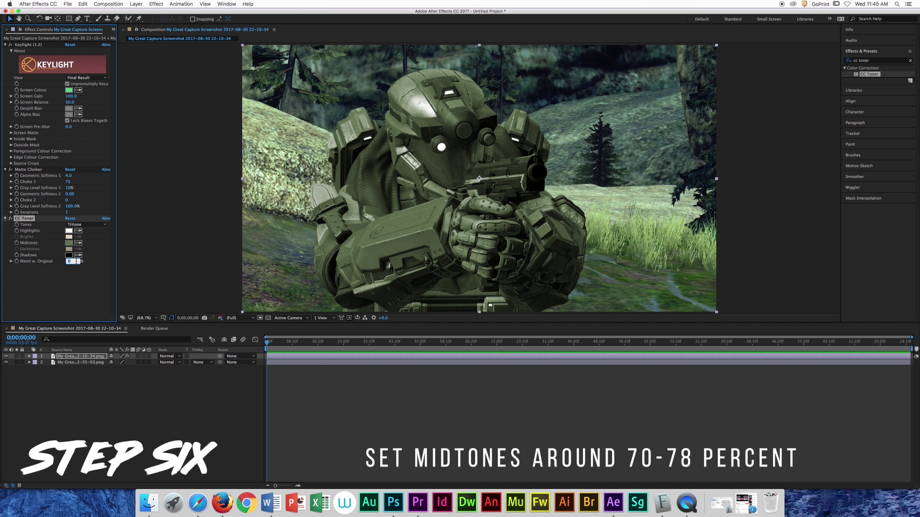
pyautogui.write('70')
pyautogui.click(91, 478)
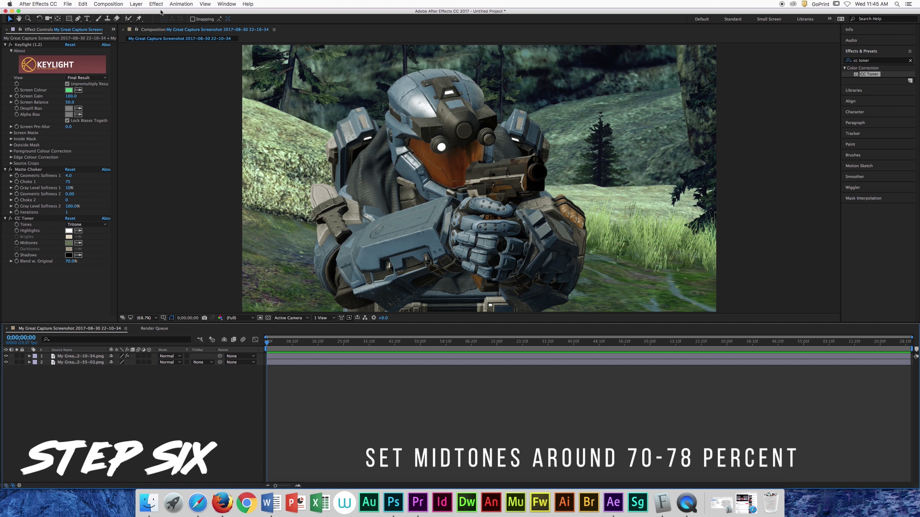
# Step: Add an adjustment layer on top and apply Lumetri Color to it
pyautogui.click(139, 4)
pyautogui.moveTo(156, 11)
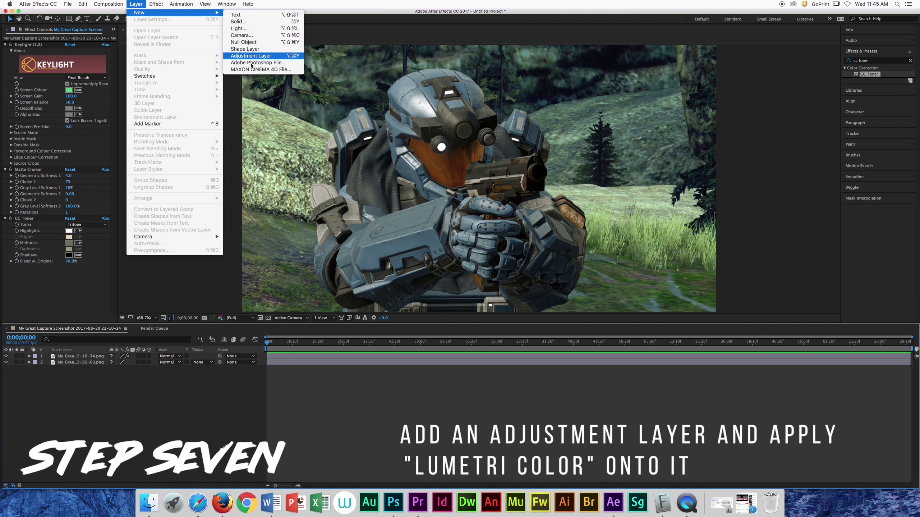
pyautogui.click(266, 59)
pyautogui.click(156, 4)
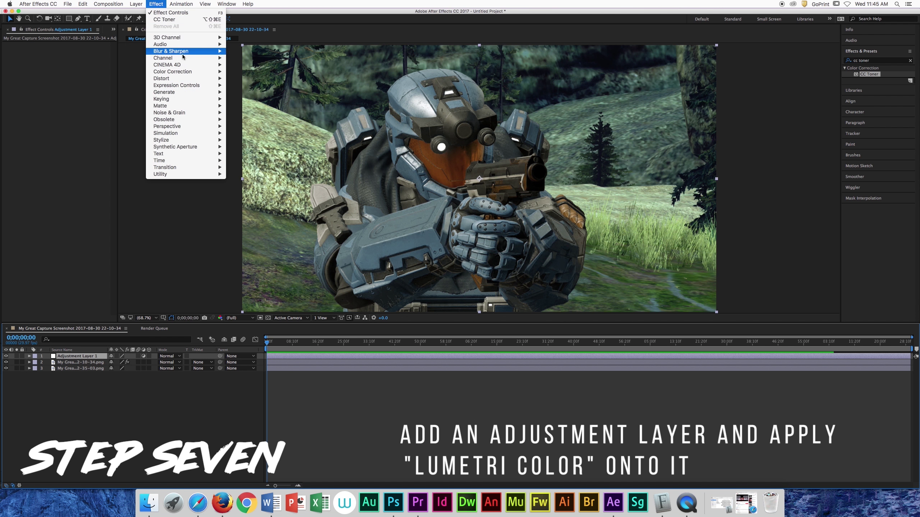
pyautogui.moveTo(202, 71)
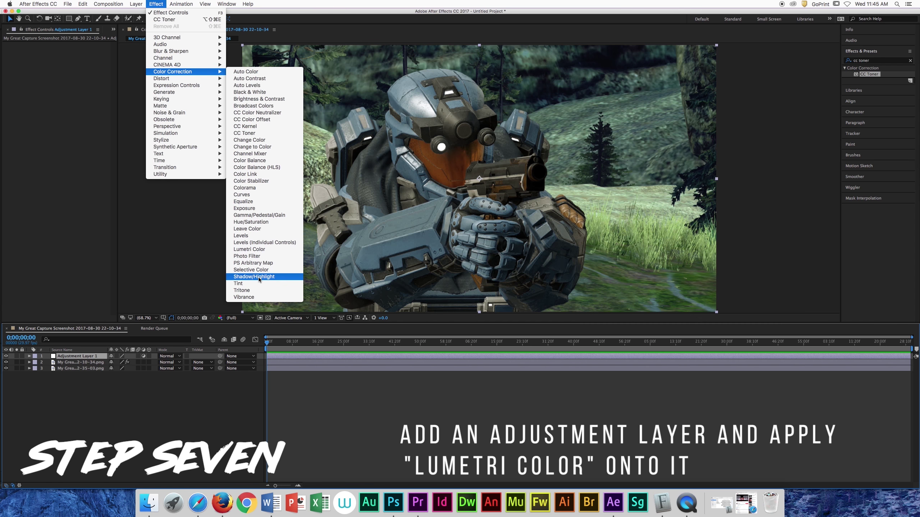
pyautogui.click(265, 250)
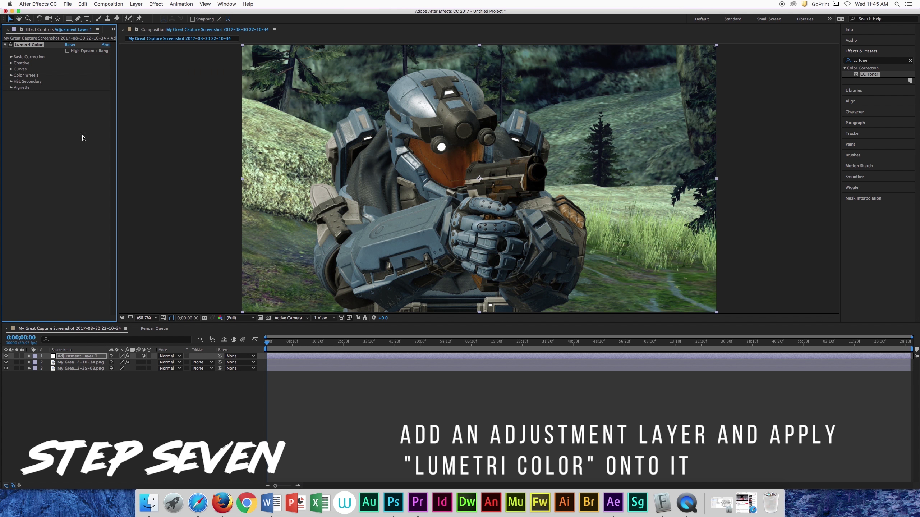
# Step: Load a Kodak look LUT from the 3D LUTs (CUBE) folder in Lumetri's Creative section
pyautogui.click(11, 58)
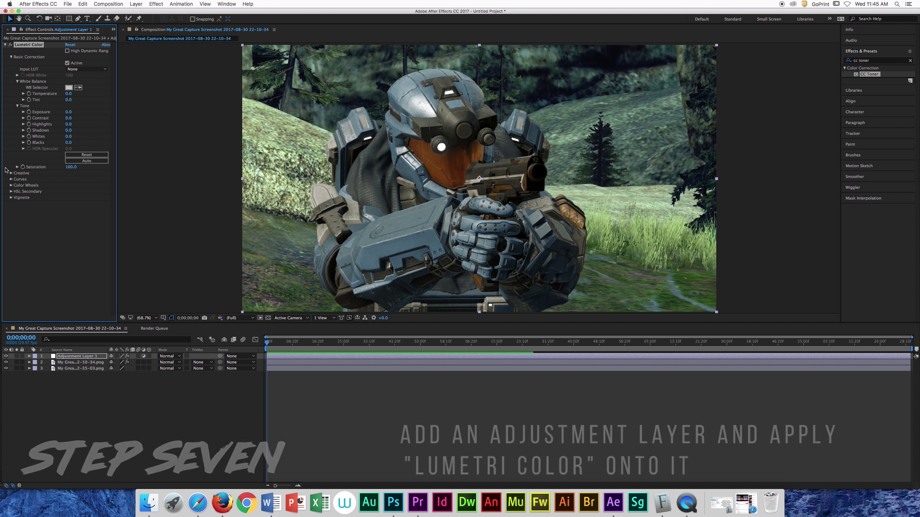
pyautogui.click(10, 173)
pyautogui.click(87, 185)
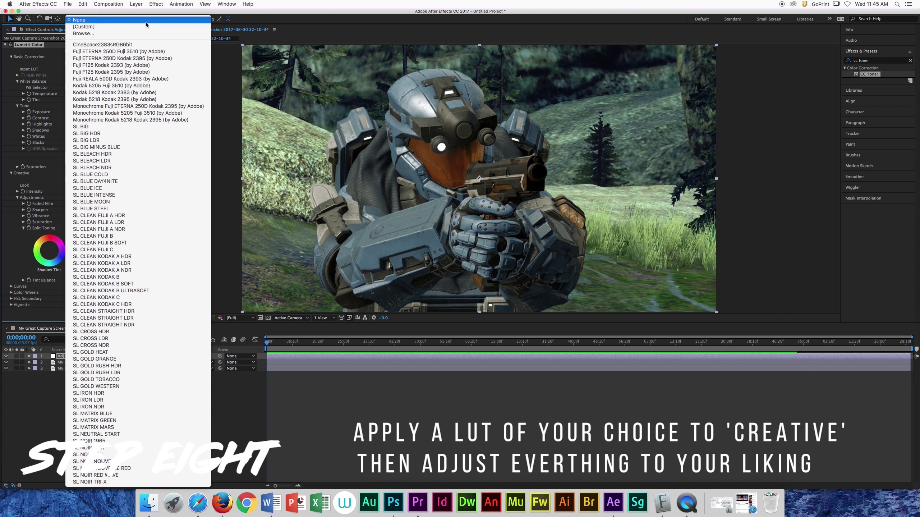
pyautogui.click(141, 33)
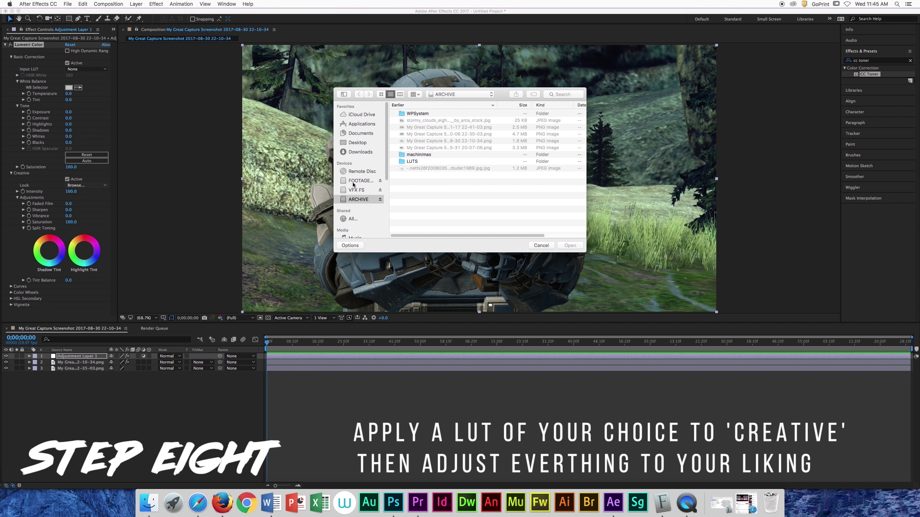
pyautogui.doubleClick(433, 162)
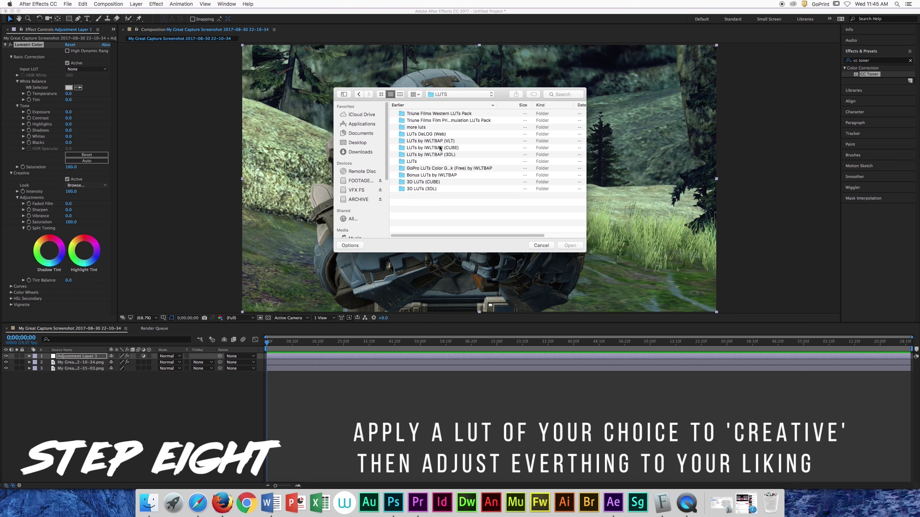
pyautogui.click(439, 148)
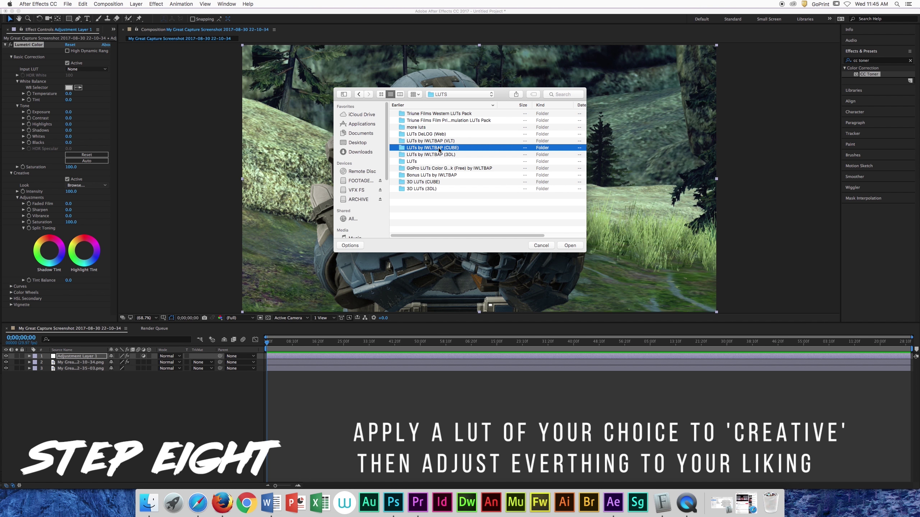
pyautogui.click(439, 181)
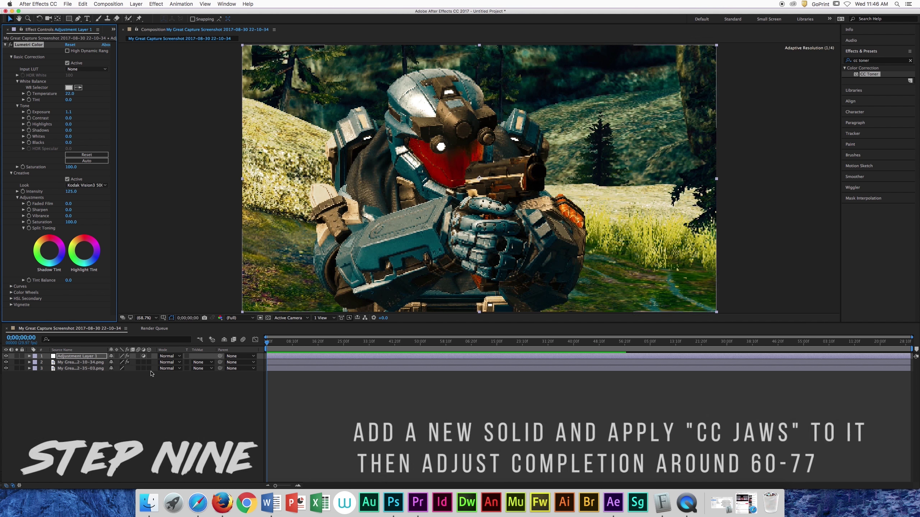
# Step: Create a new black solid layer on top of the stack
pyautogui.click(152, 374)
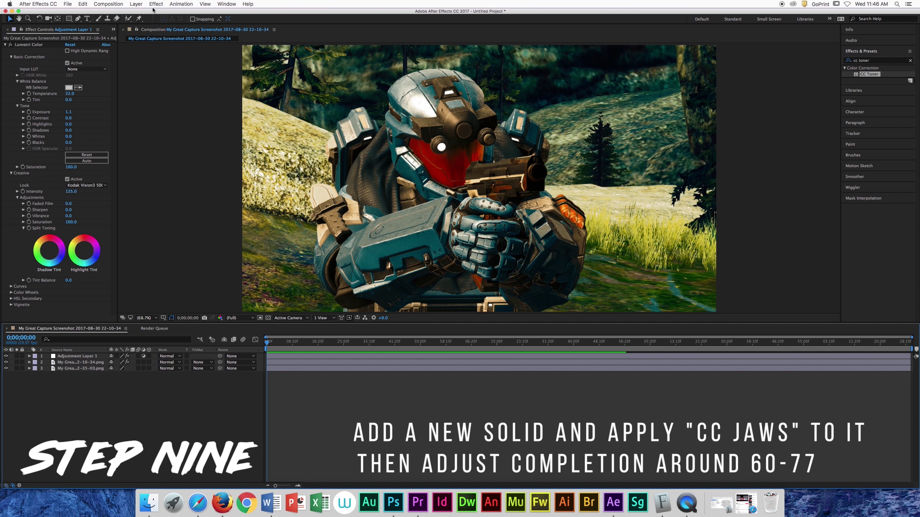
pyautogui.click(136, 3)
pyautogui.moveTo(152, 13)
pyautogui.click(246, 20)
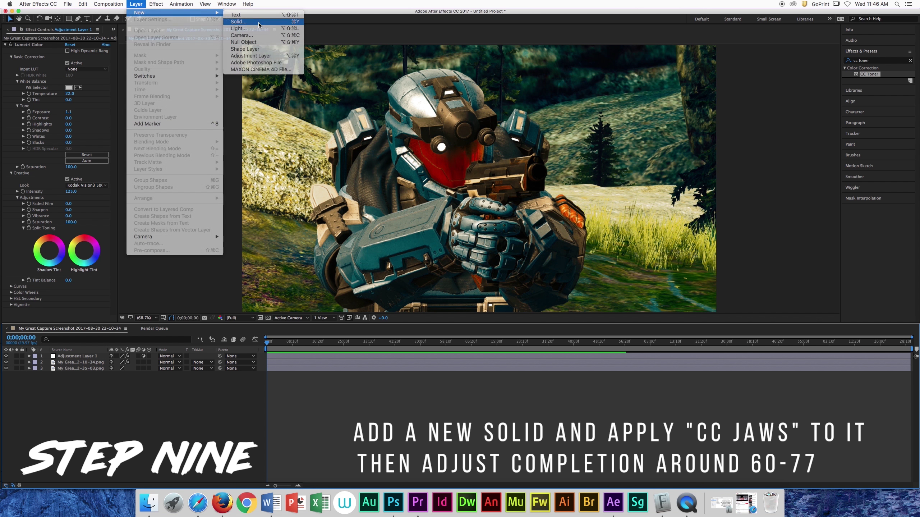
pyautogui.click(522, 316)
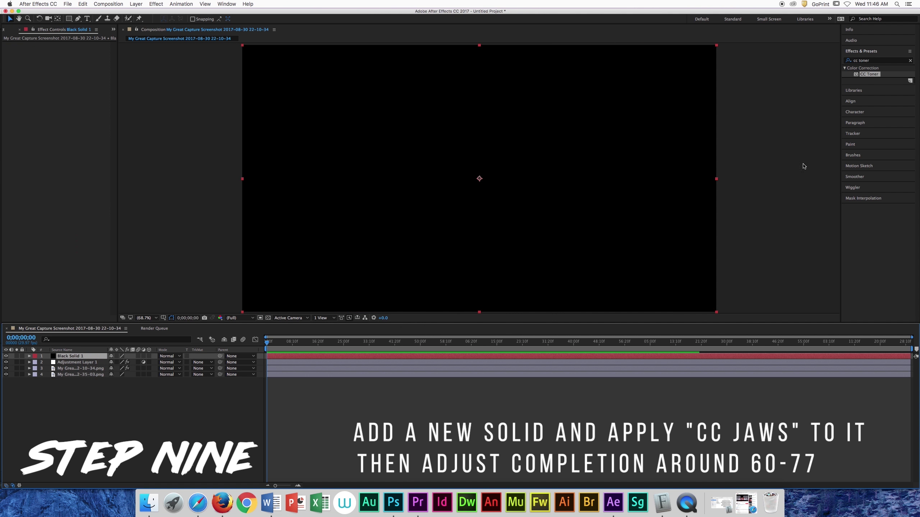
# Step: Apply CC Jaws to the solid with Height 0 and Completion about 70%
pyautogui.click(911, 60)
pyautogui.write('c')
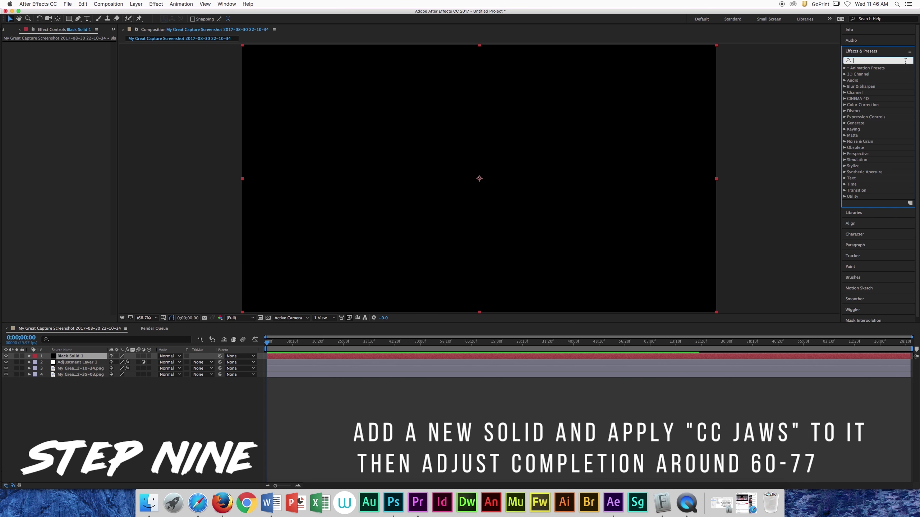
pyautogui.write('c jaws')
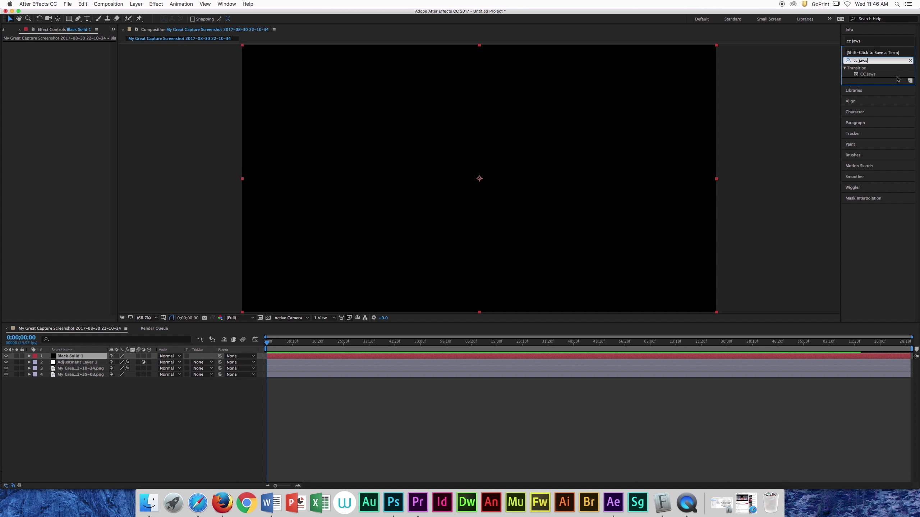
pyautogui.moveTo(867, 73); pyautogui.dragTo(570, 131)
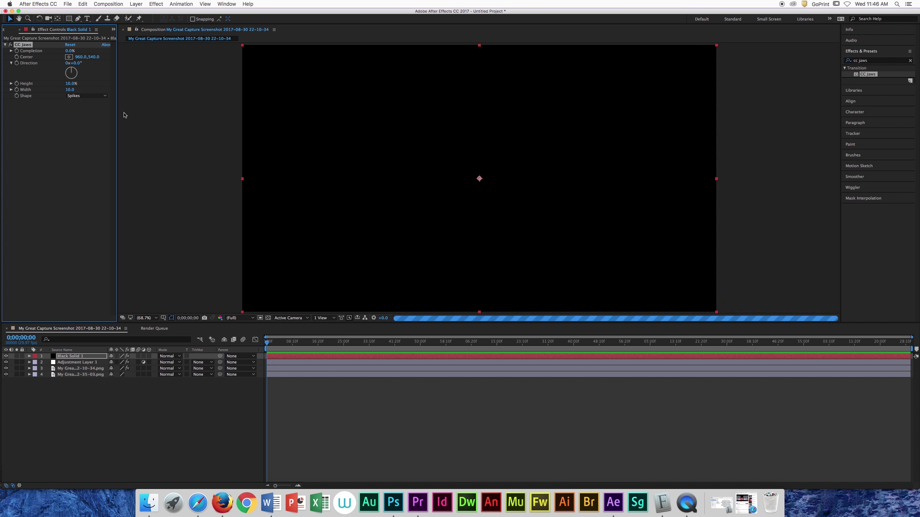
pyautogui.click(68, 50)
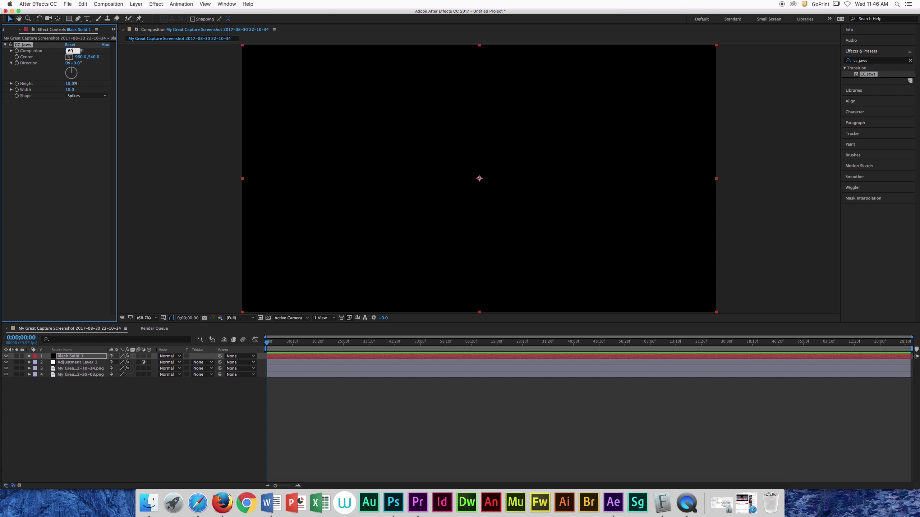
pyautogui.write('60')
pyautogui.press('Return')
pyautogui.moveTo(70, 83); pyautogui.dragTo(56, 83)
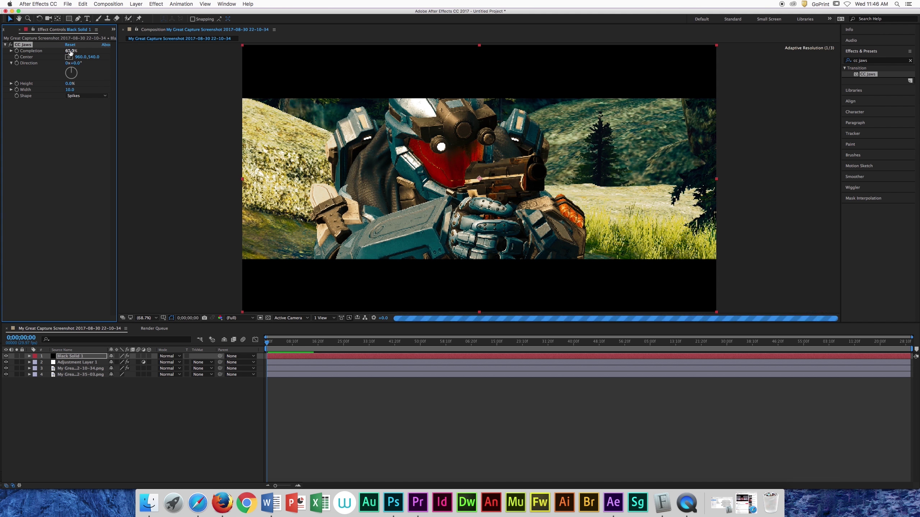
pyautogui.moveTo(70, 51); pyautogui.dragTo(74, 50)
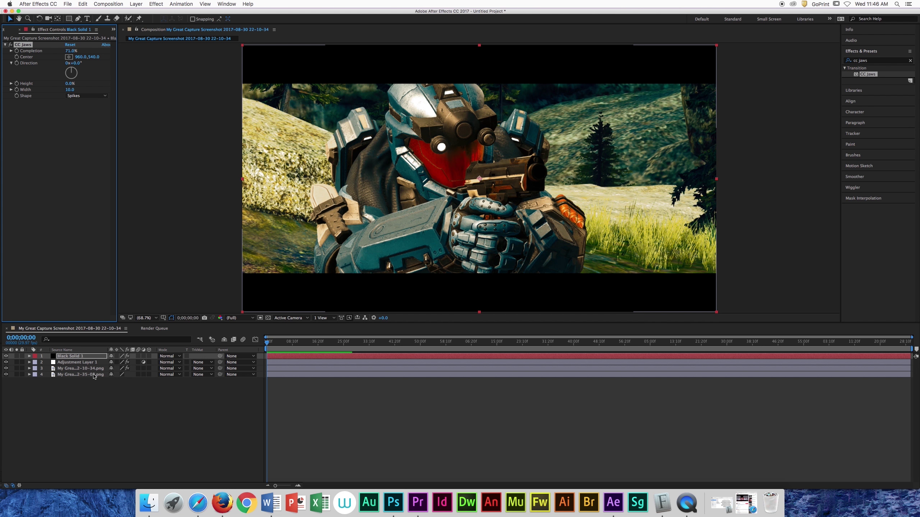
# Step: Apply Camera Lens Blur to the bottom forest image layer
pyautogui.click(93, 375)
pyautogui.click(156, 4)
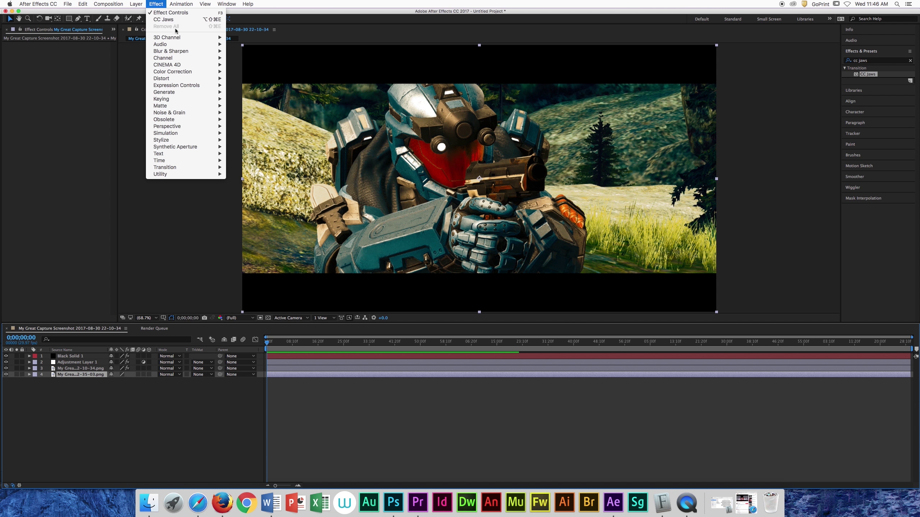
pyautogui.moveTo(202, 51)
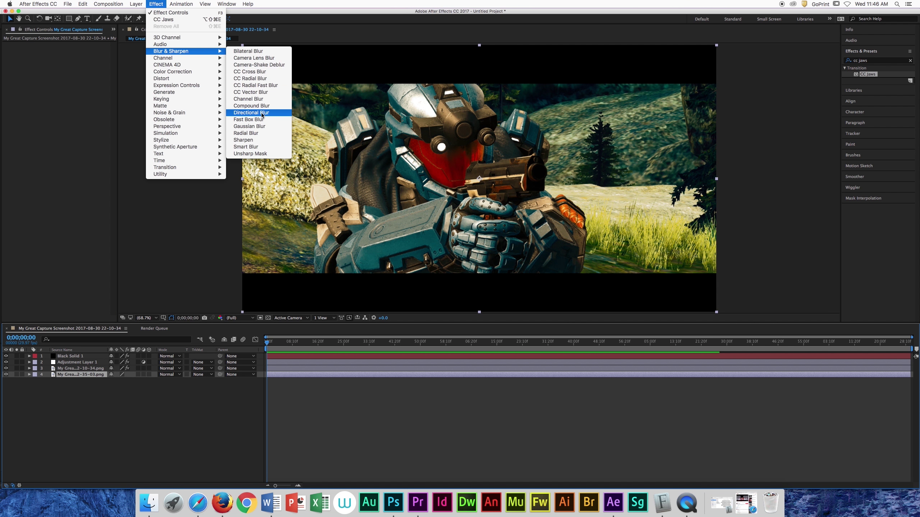
pyautogui.click(270, 59)
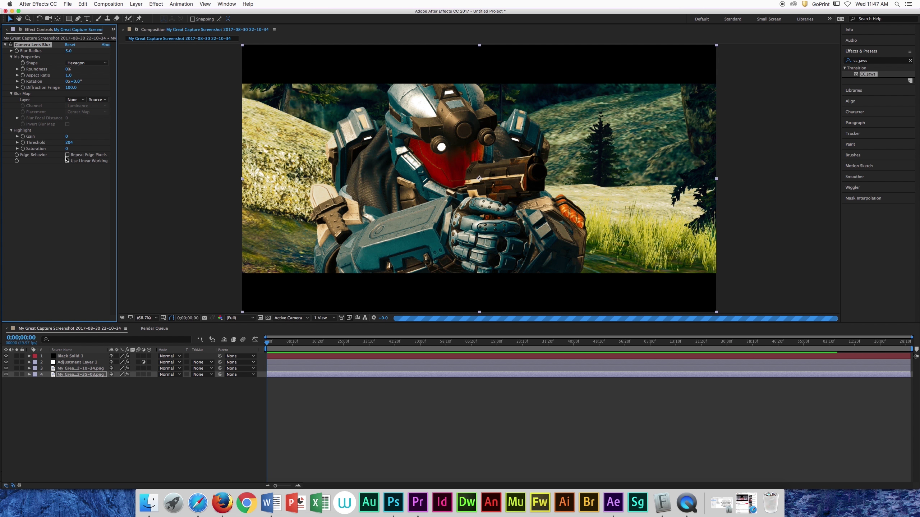
# Step: Enable Repeat Edge Pixels, set iris Rotation 90, Aspect Ratio 2, Decagon shape, Blur Radius 9
pyautogui.click(67, 155)
pyautogui.click(74, 81)
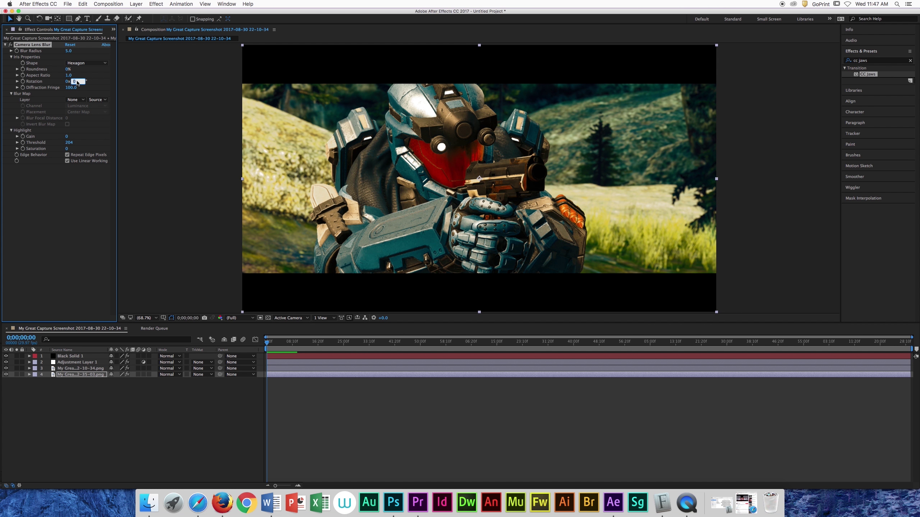
pyautogui.write('90')
pyautogui.click(74, 75)
pyautogui.write('2')
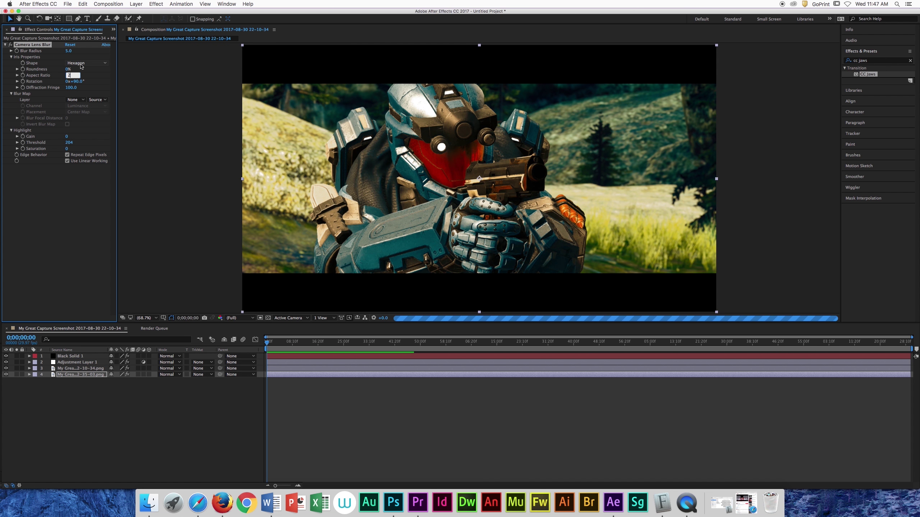
pyautogui.click(82, 63)
pyautogui.click(88, 118)
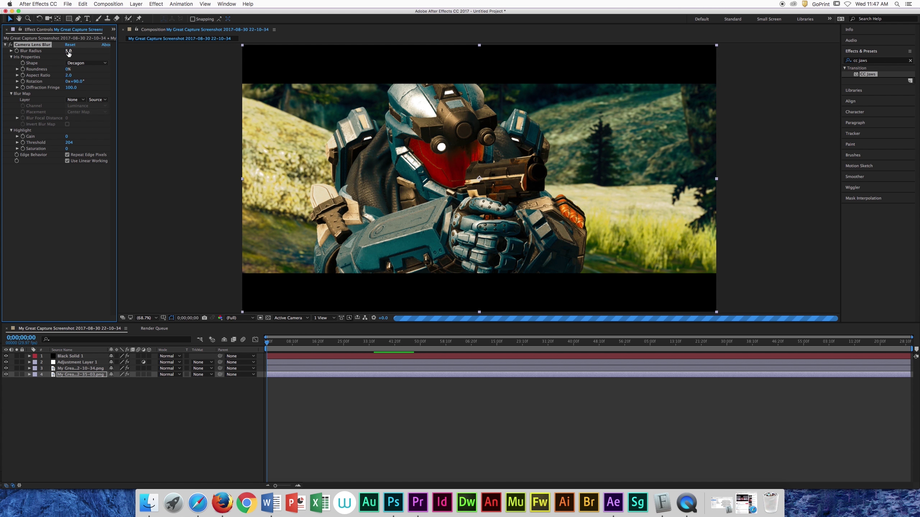
pyautogui.click(68, 51)
pyautogui.write('9')
pyautogui.press('Return')
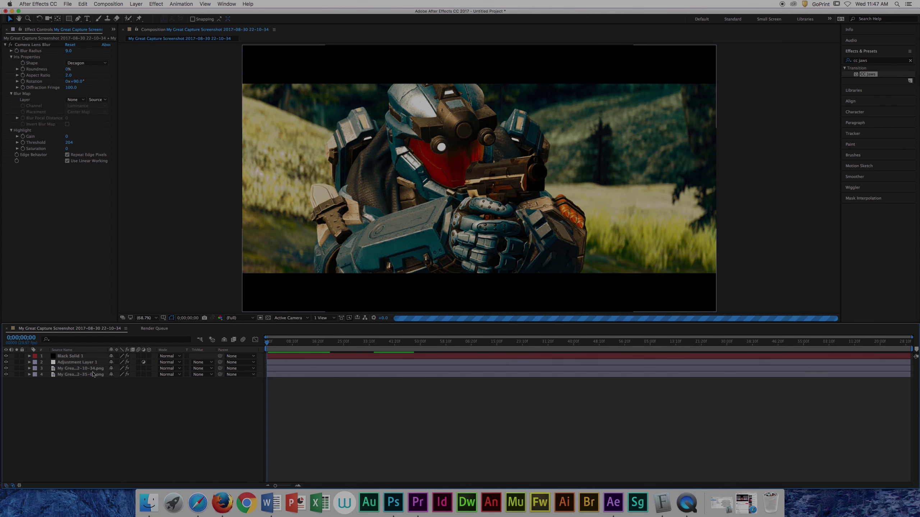